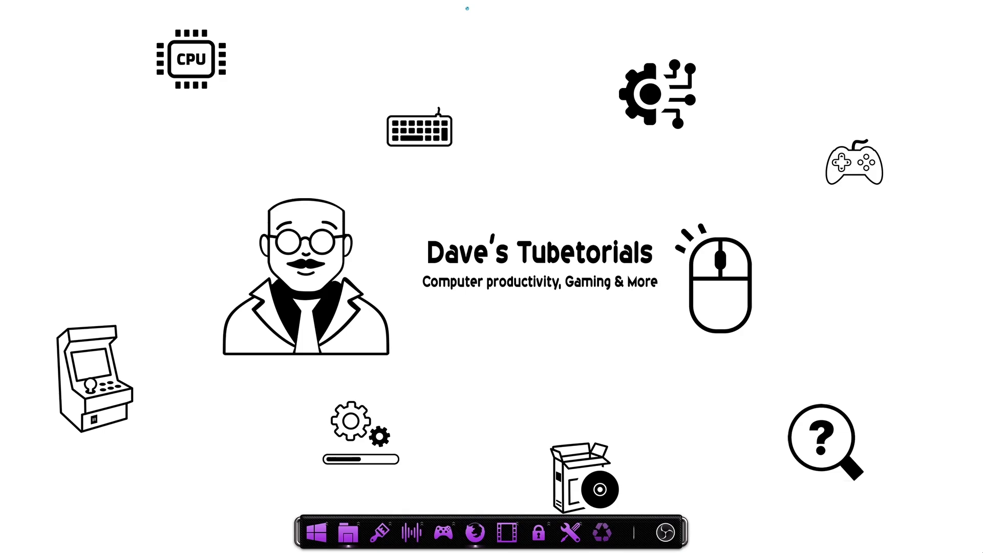
# - Open Firefox, search the web for "scummvm" and go to the ScummVM home page
pyautogui.click(473, 541)
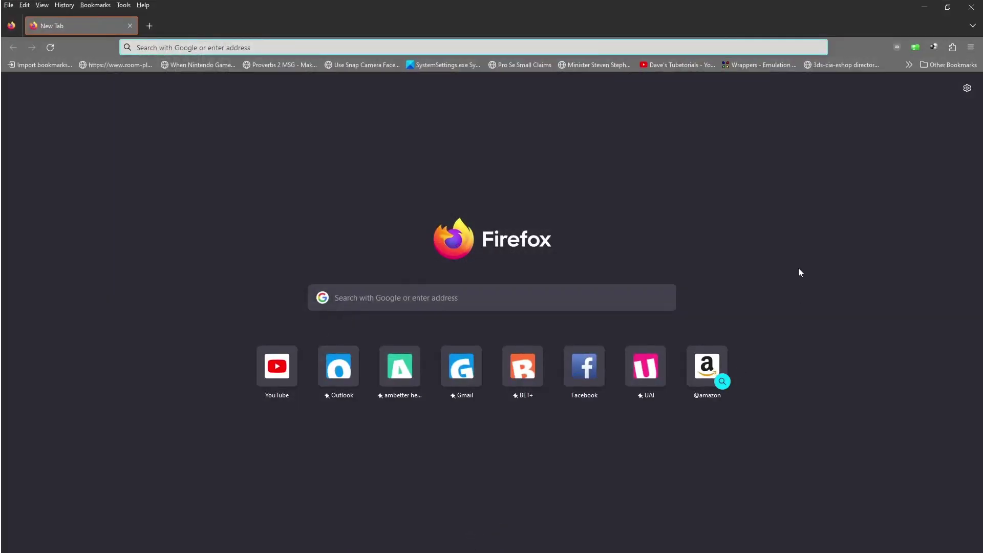
pyautogui.click(544, 300)
pyautogui.write('s')
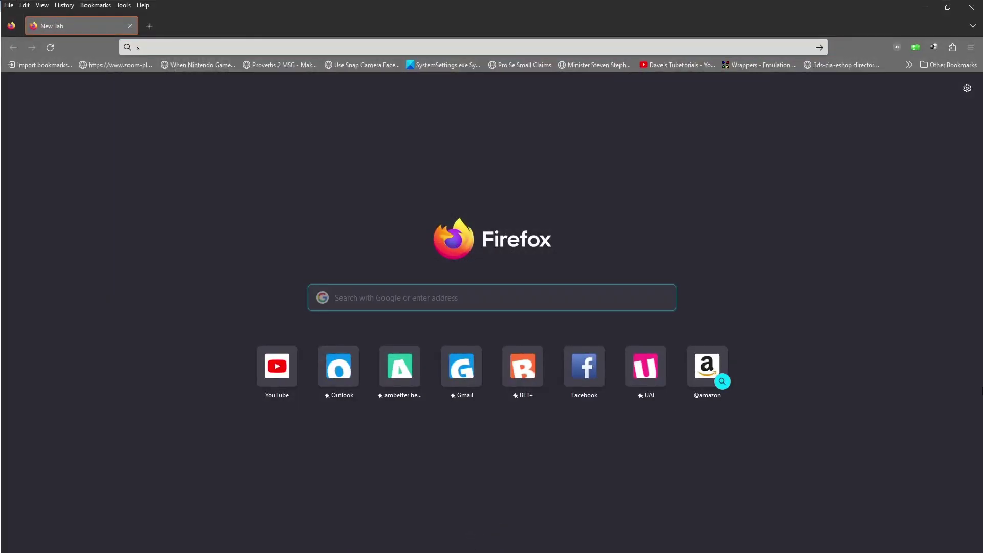
pyautogui.write('c')
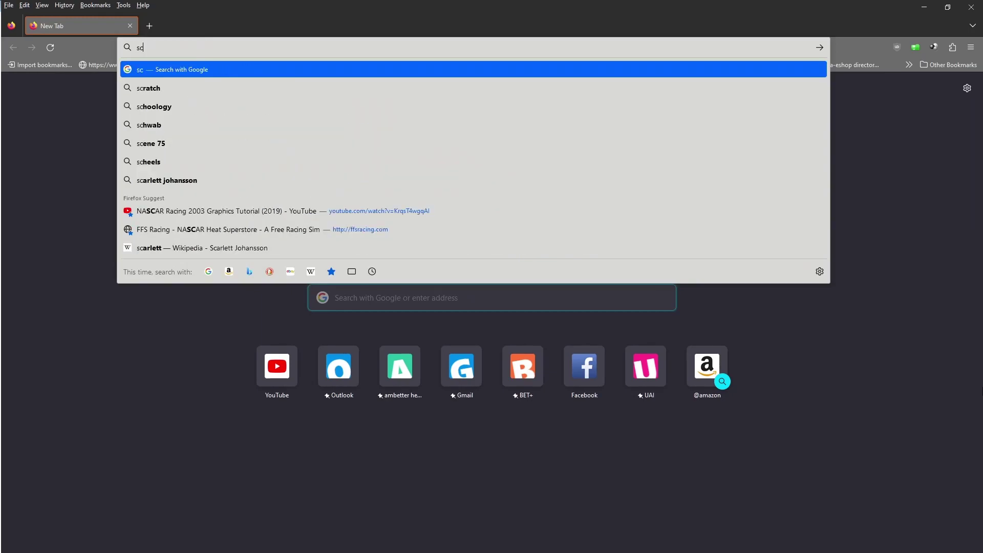
pyautogui.write('ummvm')
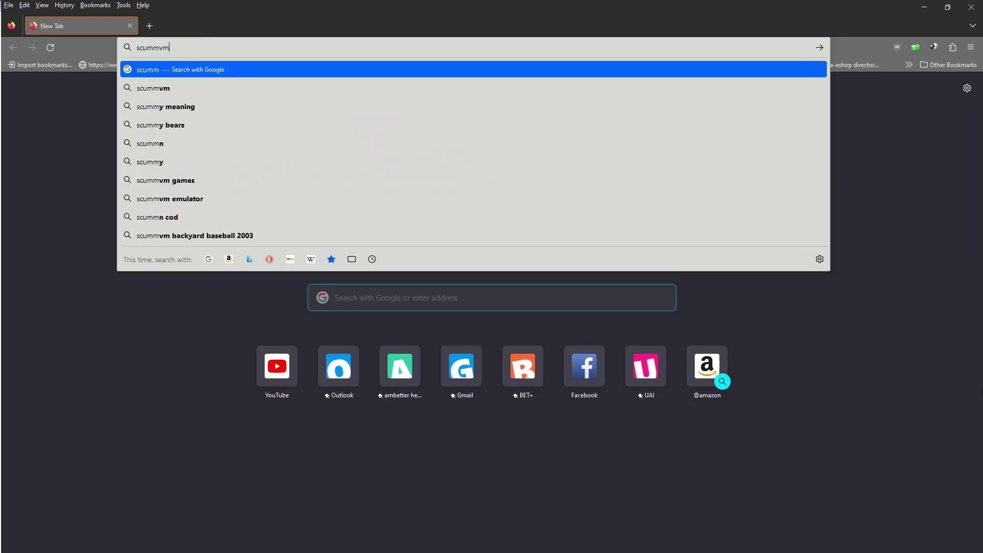
pyautogui.press('Return')
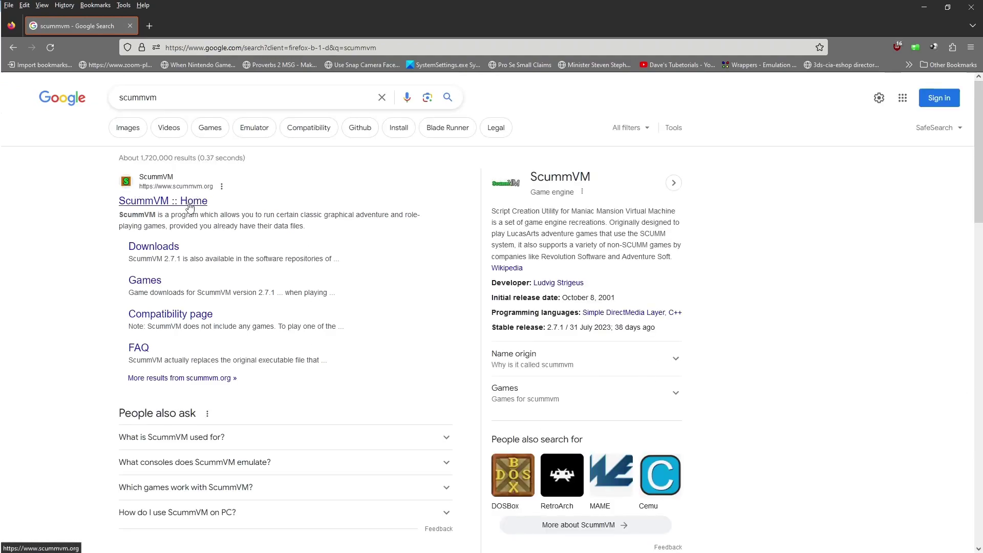
pyautogui.click(189, 205)
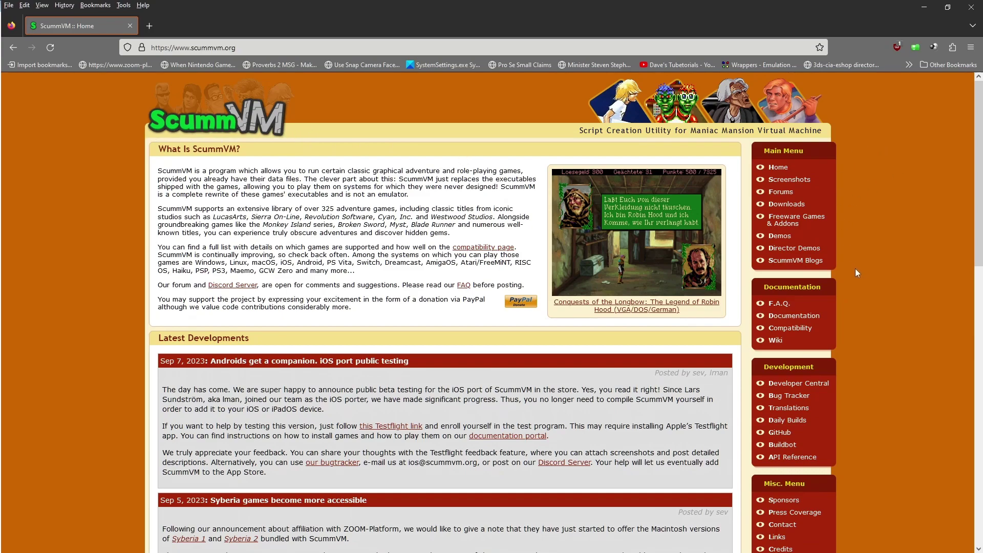
# - Download the 64-bit Windows zipfile of ScummVM 2.7.1 to the Downloads folder, replacing the existing scummvm-2.7.1-win32-x86_64.zip
pyautogui.click(787, 205)
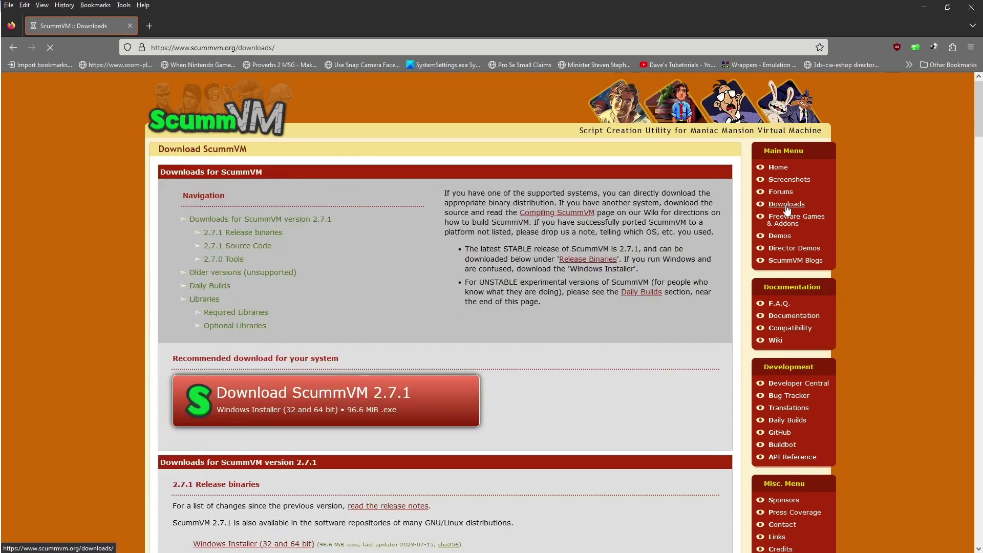
pyautogui.scroll(-6, 308, 278)
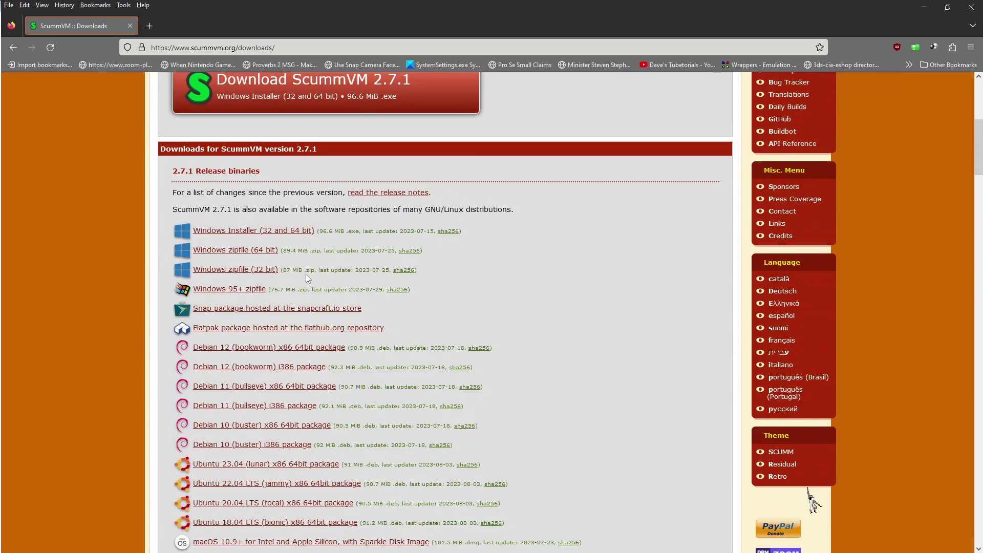
pyautogui.click(265, 251)
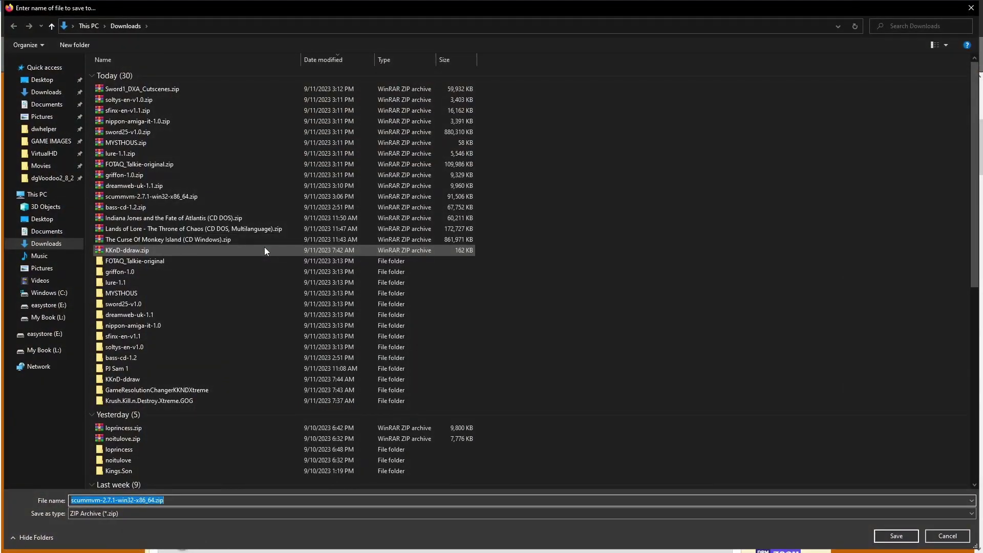
pyautogui.click(904, 538)
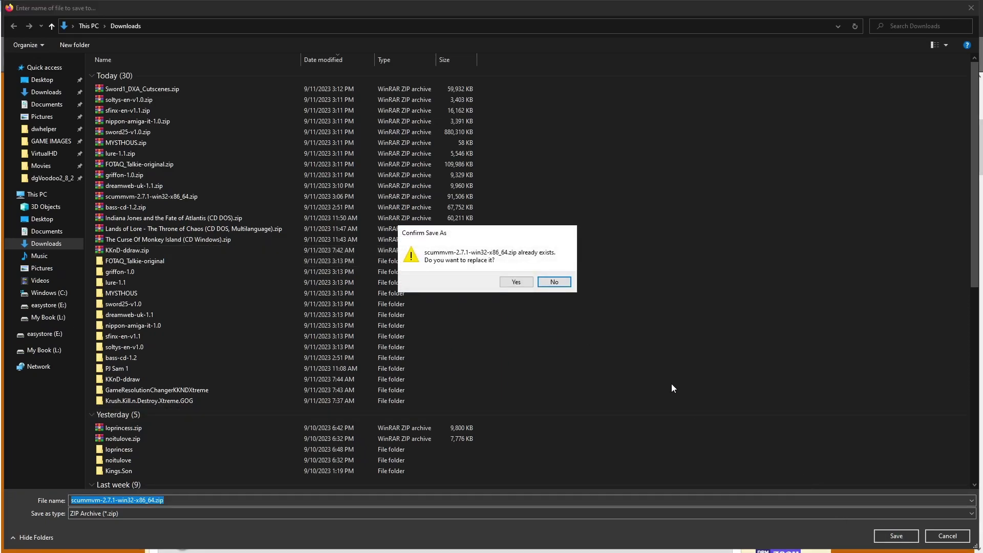
pyautogui.click(516, 281)
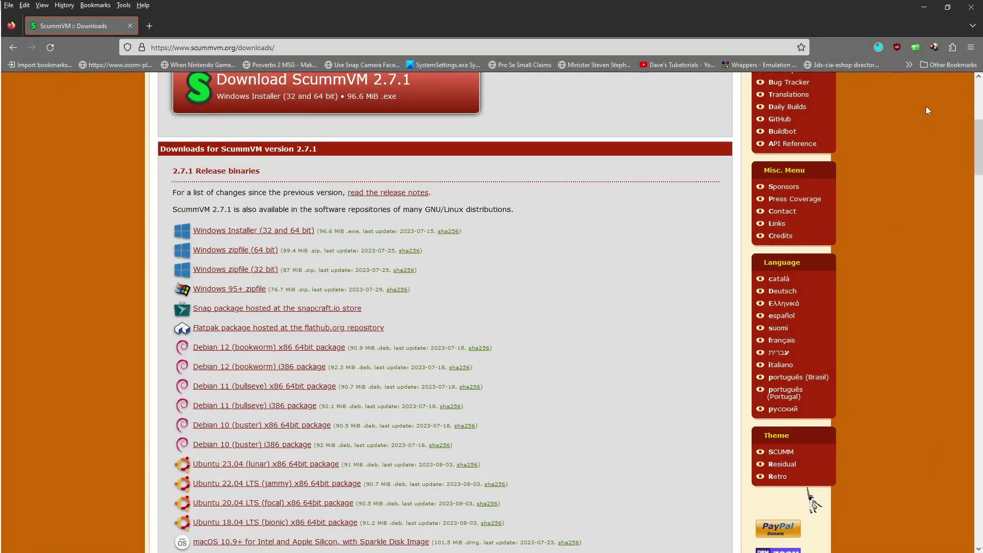
# - Look through the downloads on the site's Freeware Games & Addons page and minimize the browser
pyautogui.scroll(6, 920, 150)
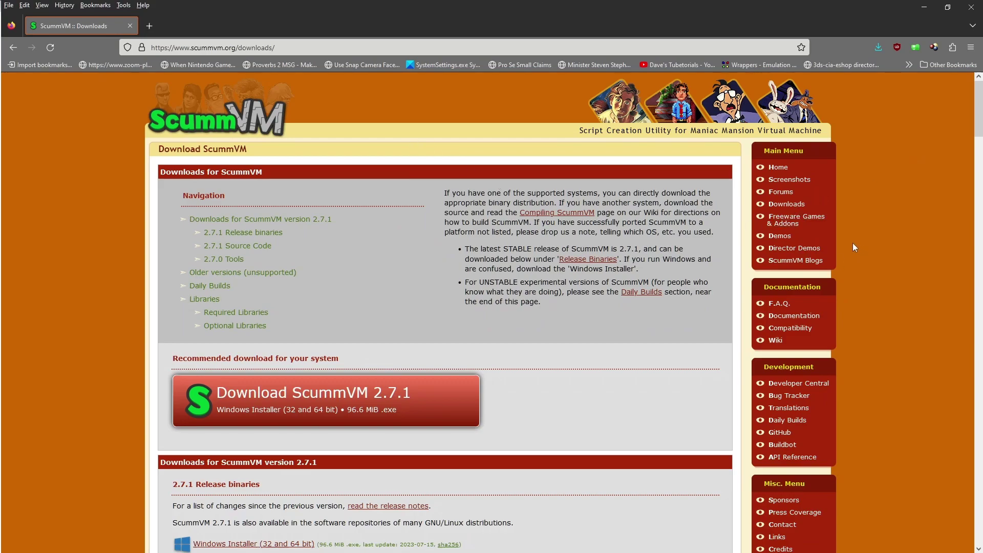
pyautogui.click(785, 224)
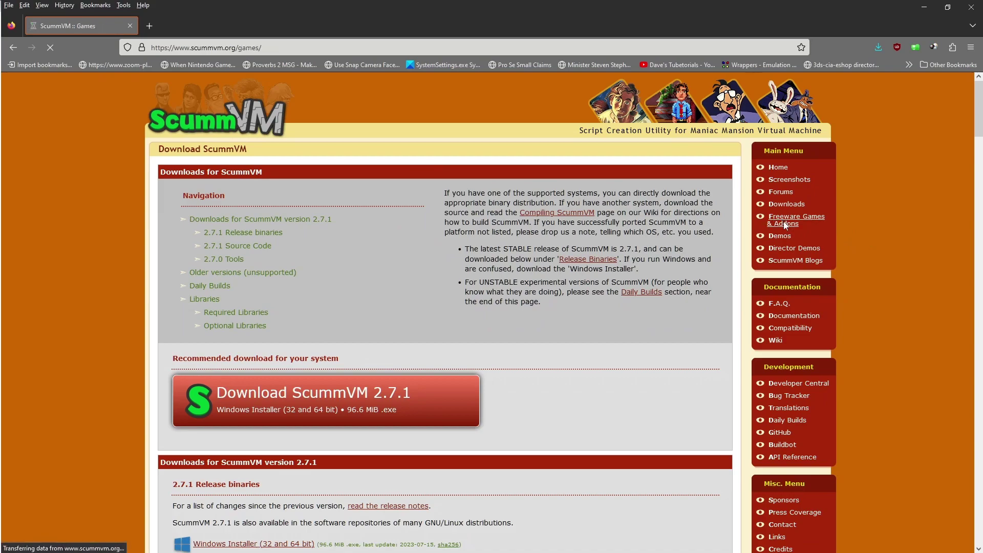
pyautogui.scroll(-6, 343, 280)
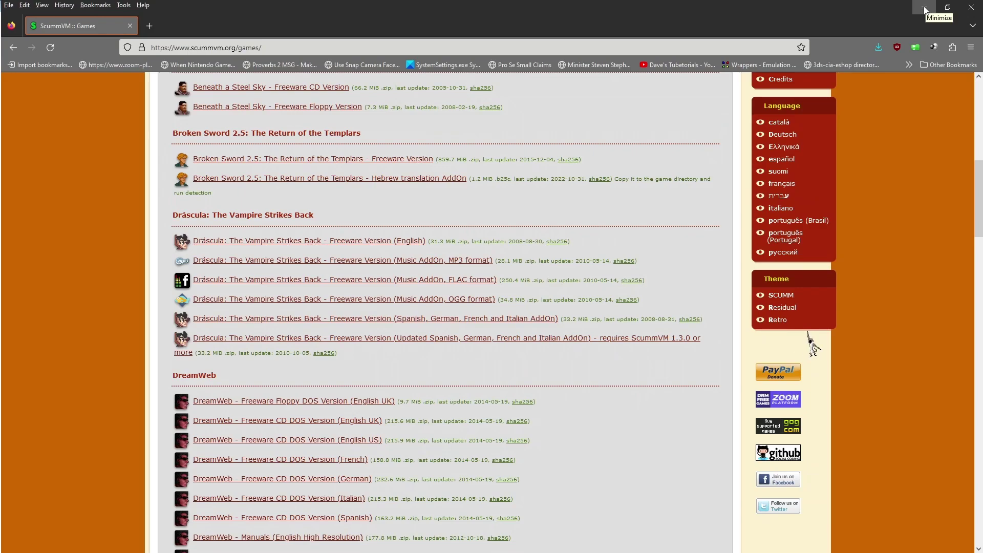
pyautogui.click(924, 9)
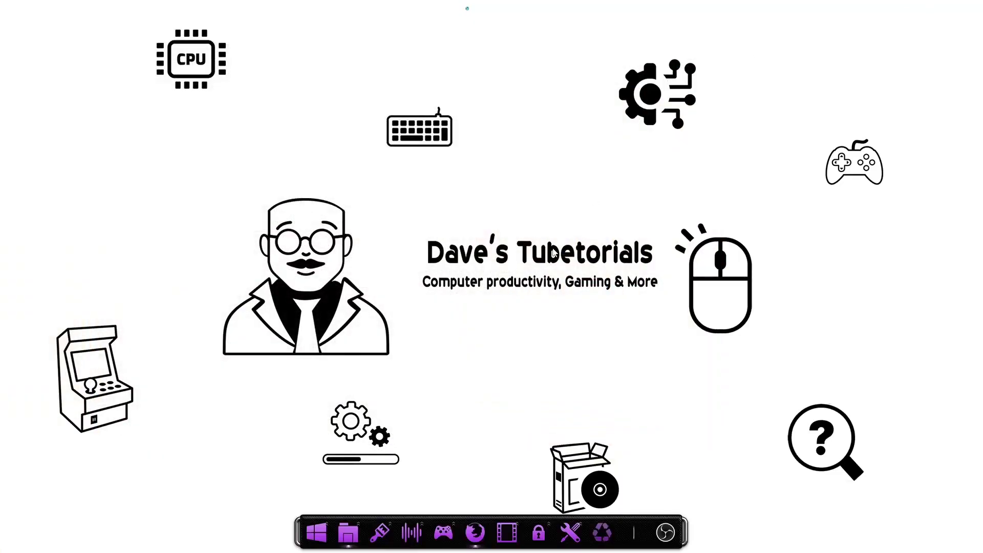
# - Switch to File Explorer and examine the bass-cd-1.2 and nippon-amiga-it-1.0 folders inside ScummVM's GAMES folder
pyautogui.click(344, 544)
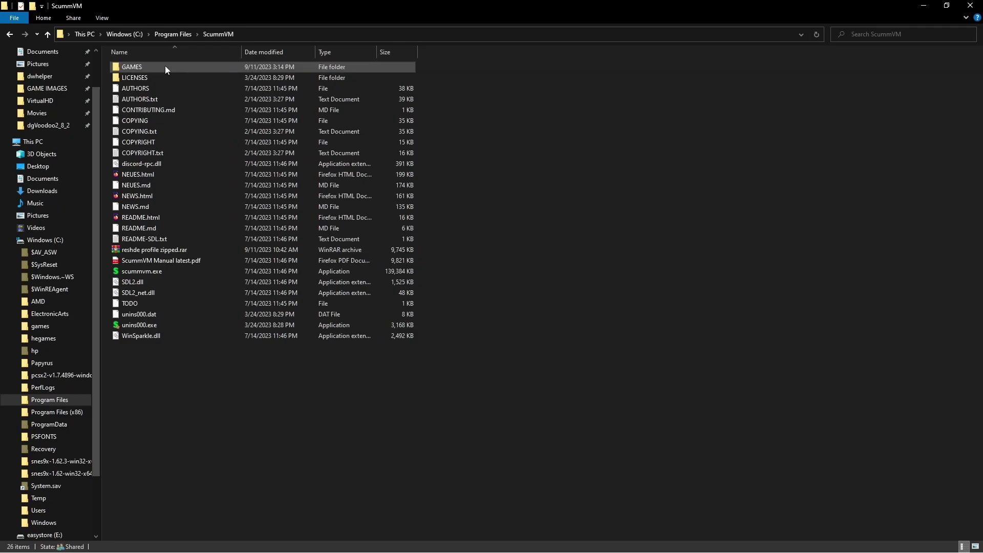
pyautogui.doubleClick(132, 71)
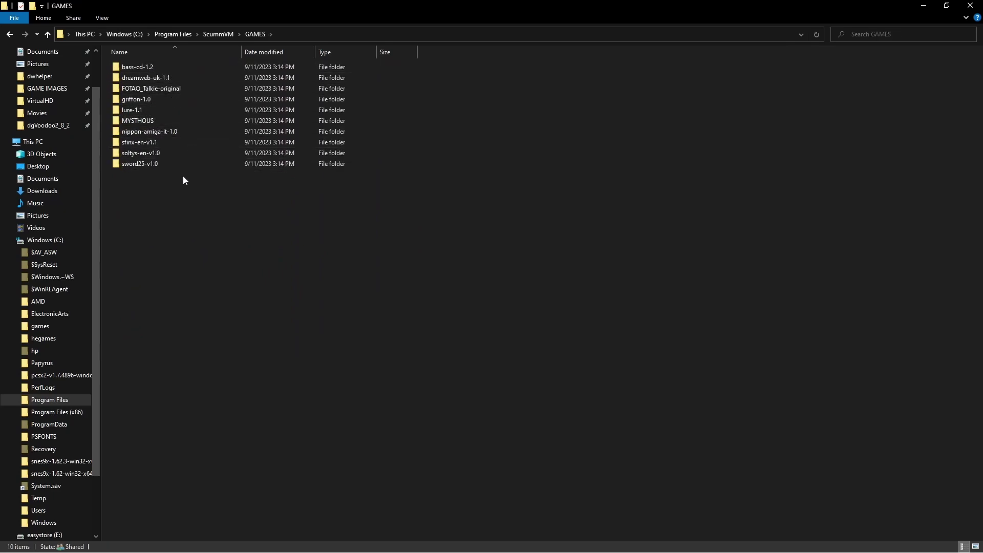
pyautogui.doubleClick(140, 66)
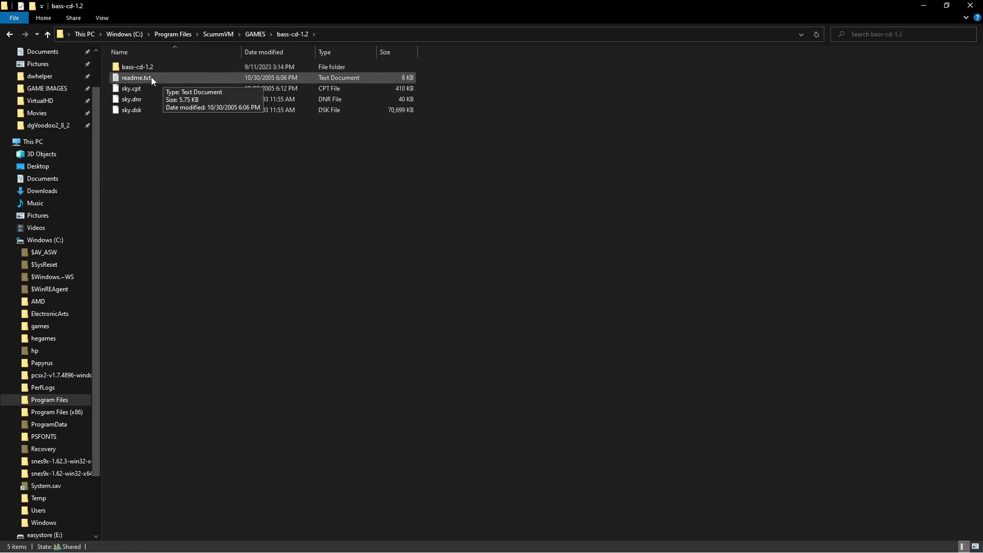
pyautogui.click(9, 34)
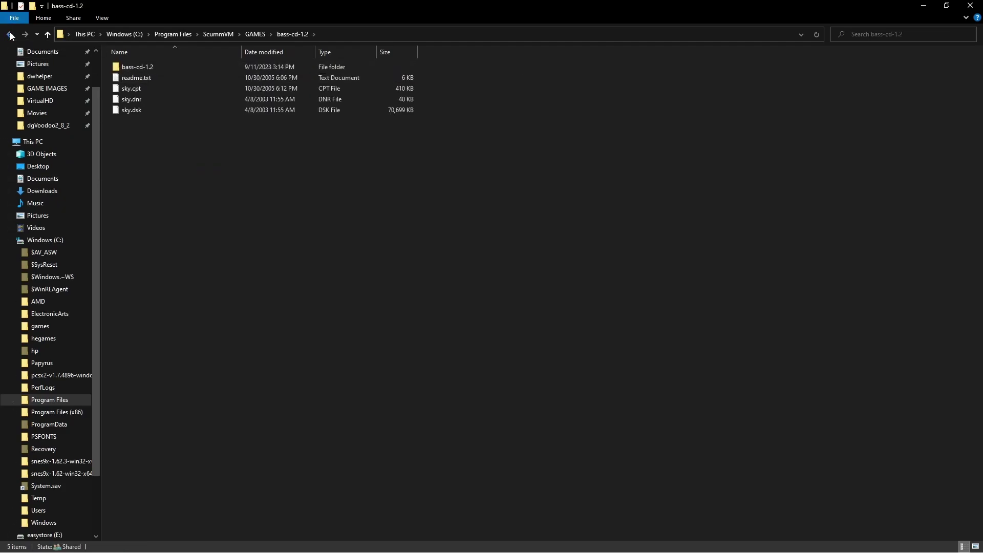
pyautogui.doubleClick(150, 131)
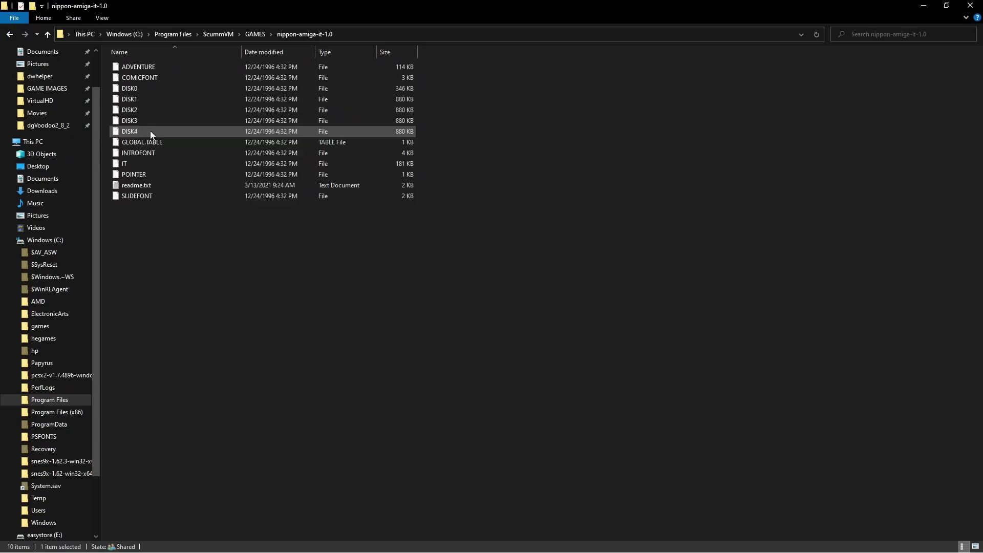
pyautogui.click(10, 35)
pyautogui.click(197, 251)
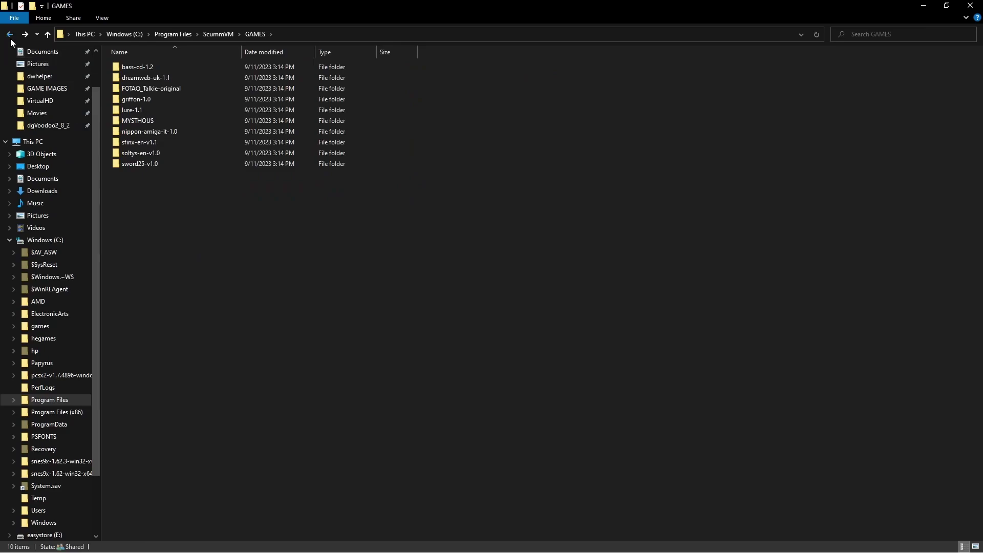
pyautogui.click(11, 35)
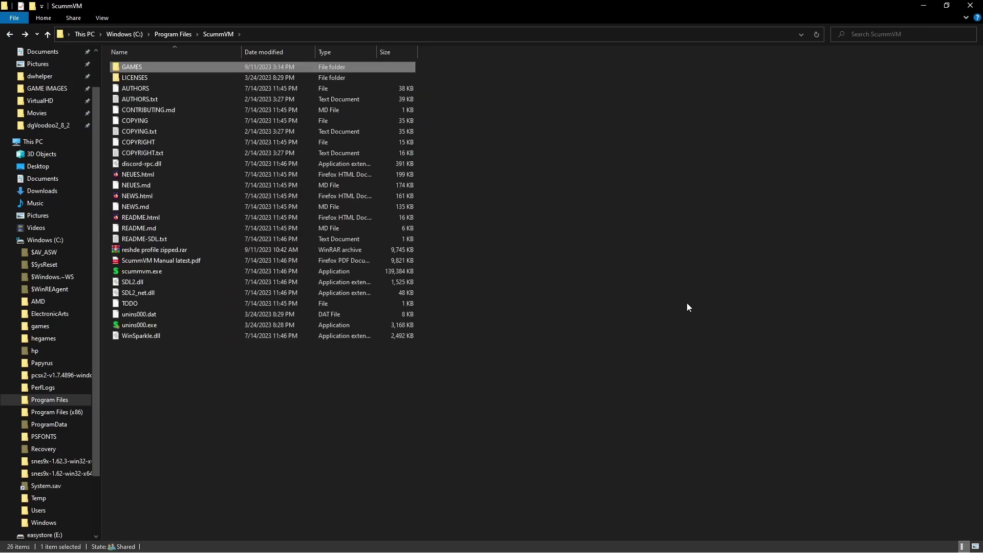
# - Launch scummvm.exe from the ScummVM folder and set its automatic update check to Never
pyautogui.click(159, 272)
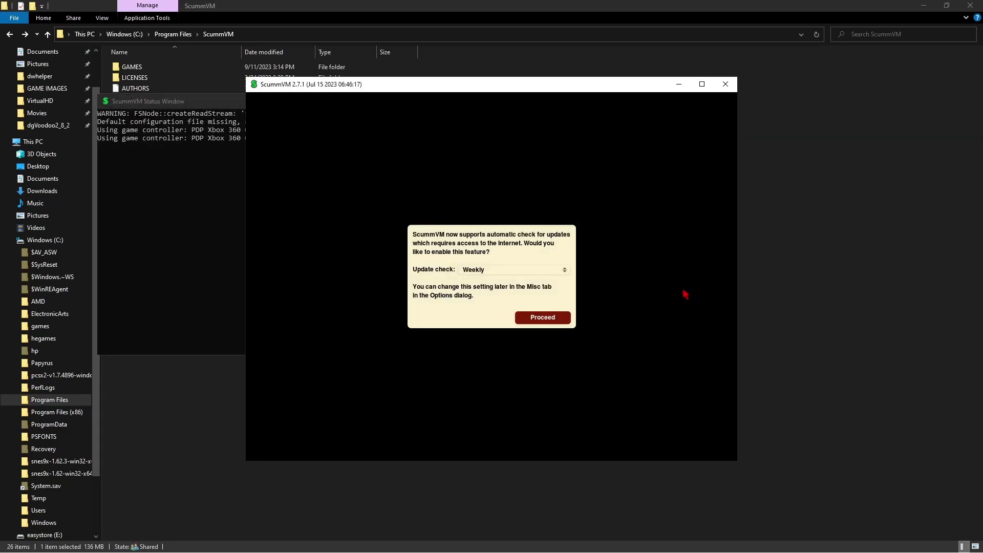
pyautogui.click(565, 270)
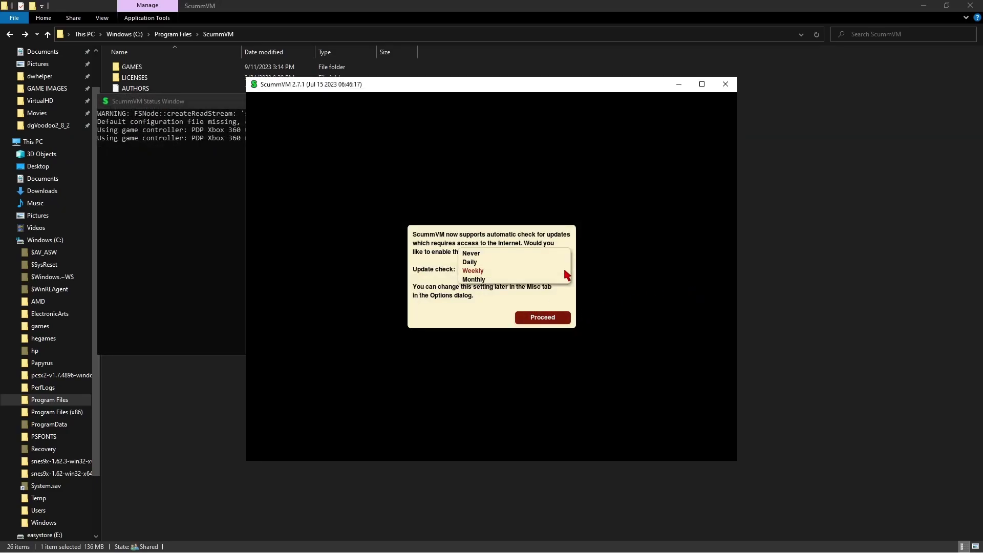
pyautogui.click(475, 254)
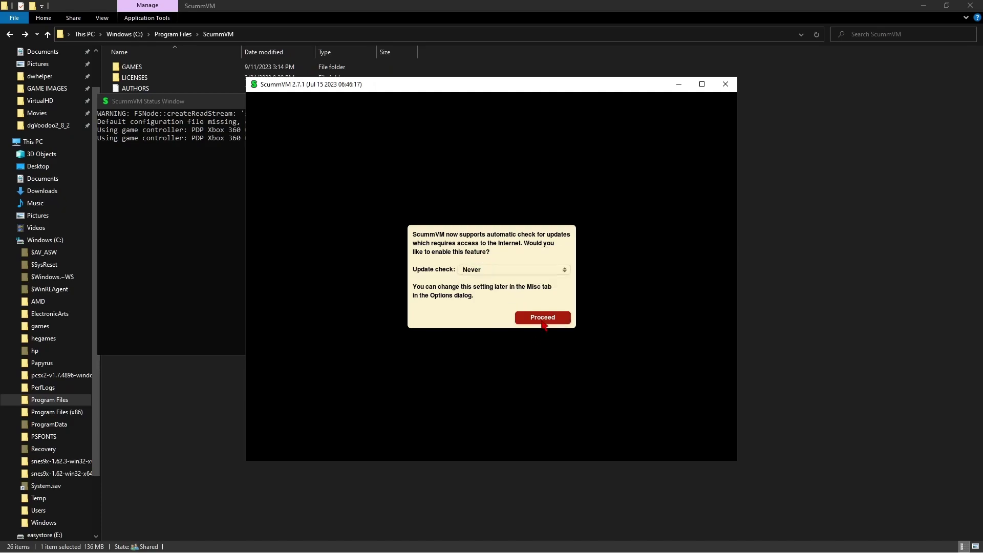
pyautogui.click(542, 317)
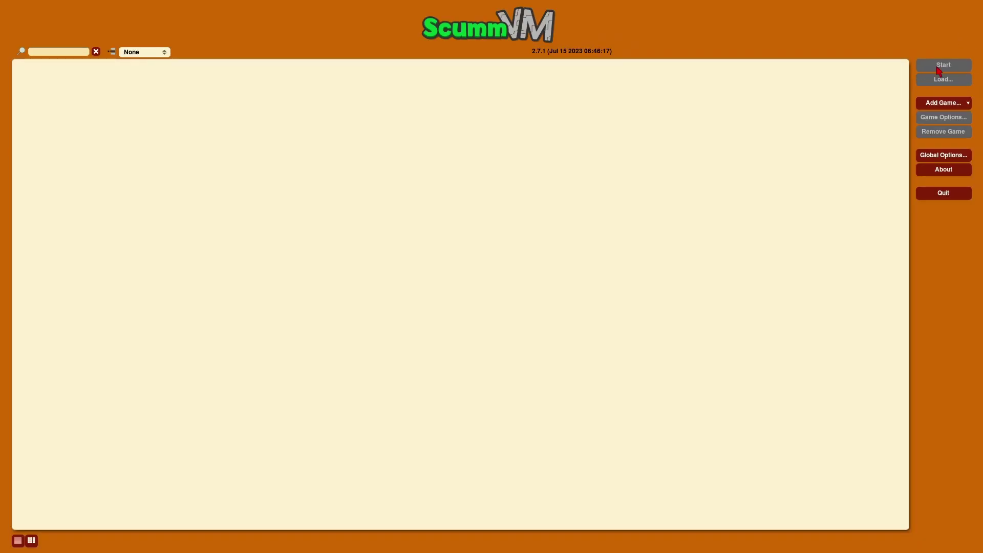
# - Mass-add the games from the games folder to the ScummVM game list
pyautogui.click(969, 104)
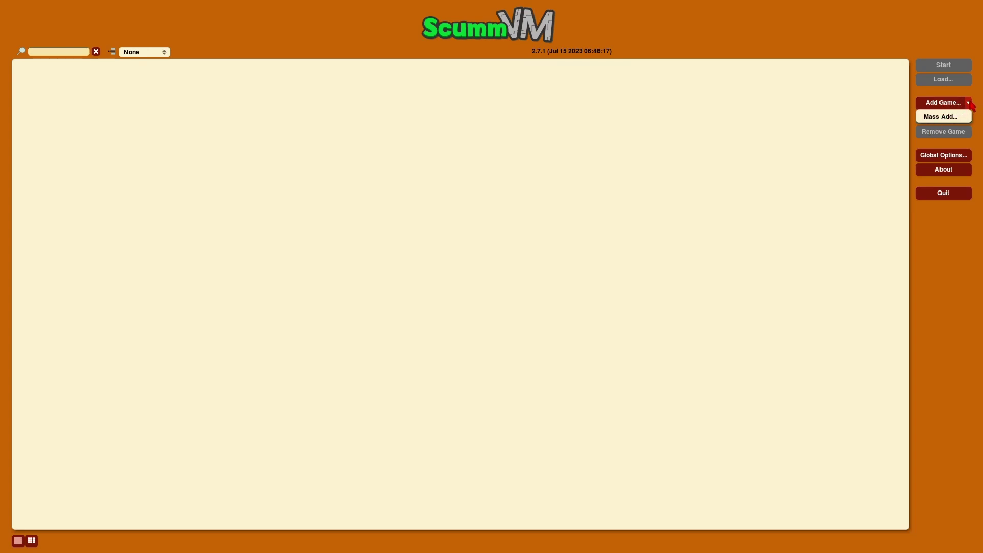
pyautogui.click(943, 119)
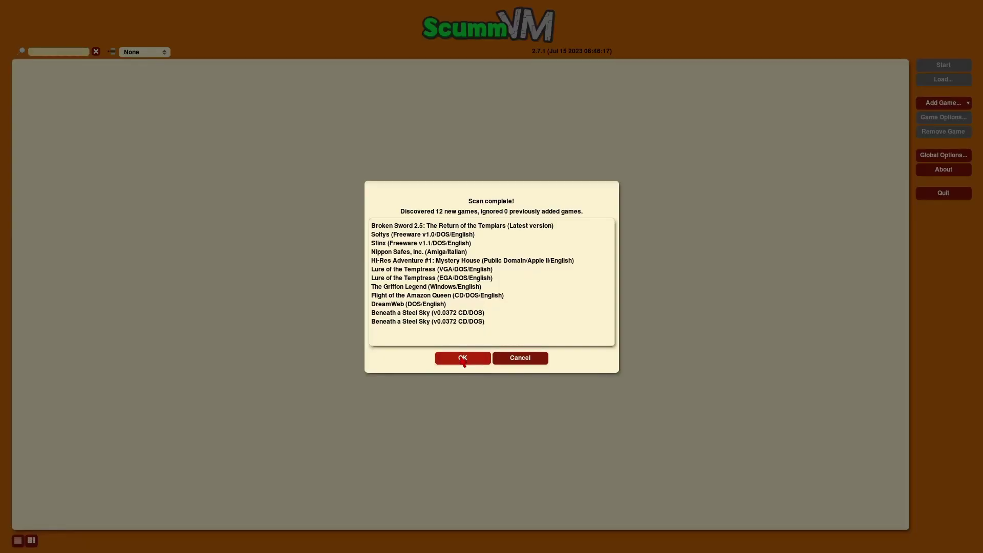
pyautogui.click(461, 357)
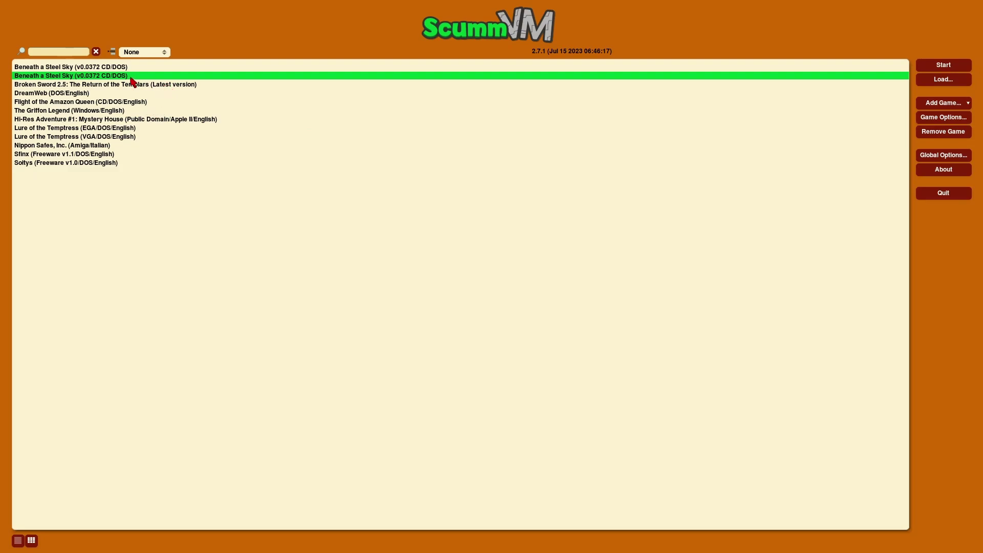
# - In the global graphics options, set the graphics mode to OpenGL, render mode to VGA and stretch mode to Stretch to window
pyautogui.click(942, 120)
pyautogui.click(573, 388)
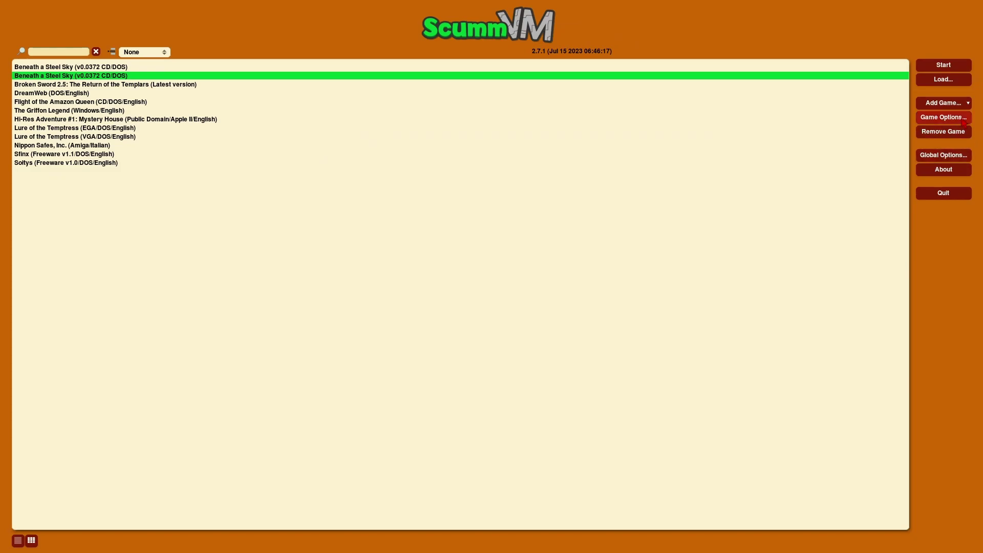
pyautogui.click(953, 160)
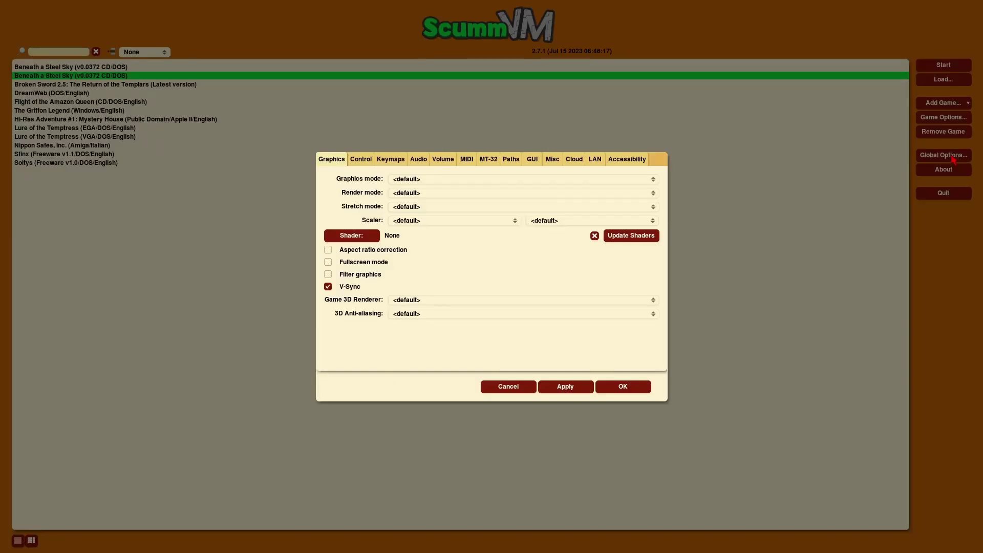
pyautogui.click(422, 180)
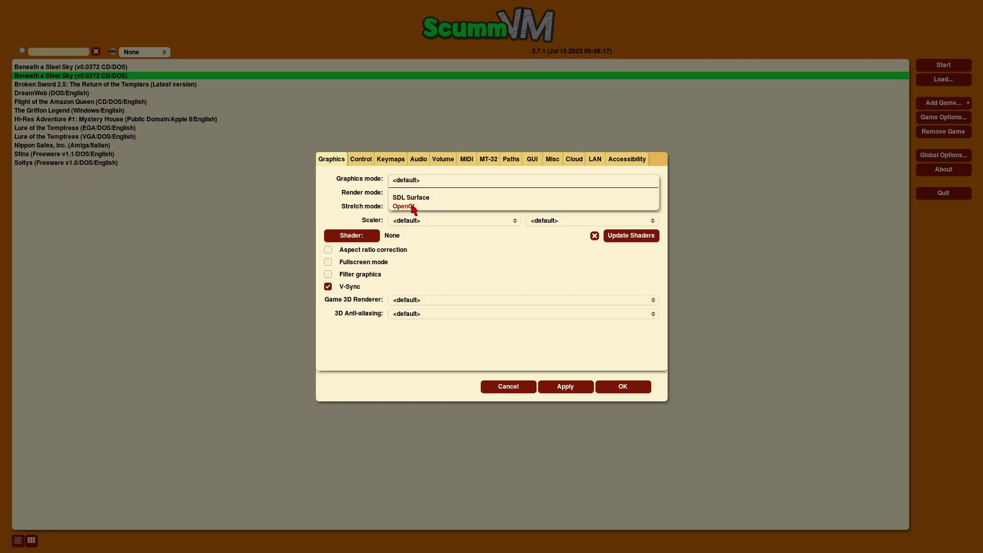
pyautogui.click(413, 207)
pyautogui.click(409, 194)
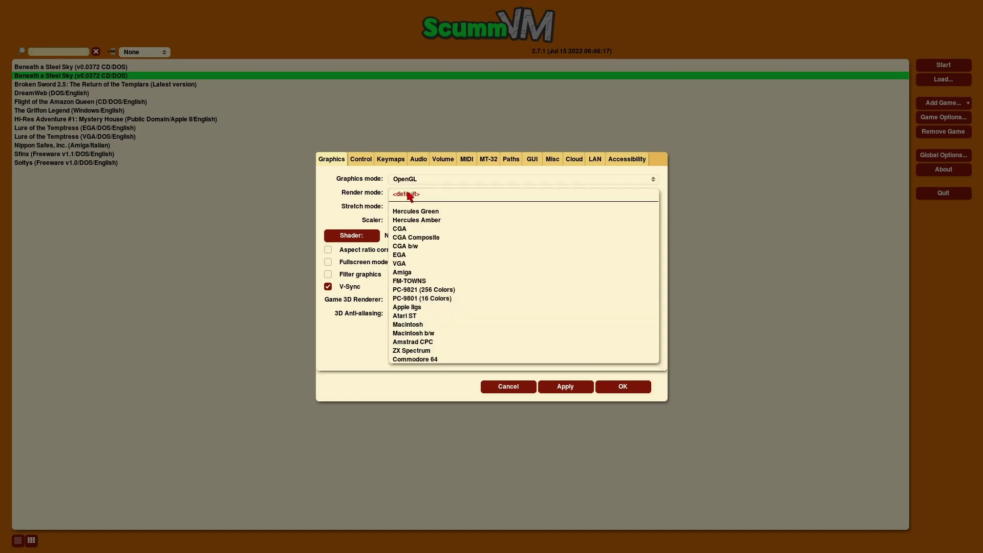
pyautogui.click(404, 262)
pyautogui.click(423, 207)
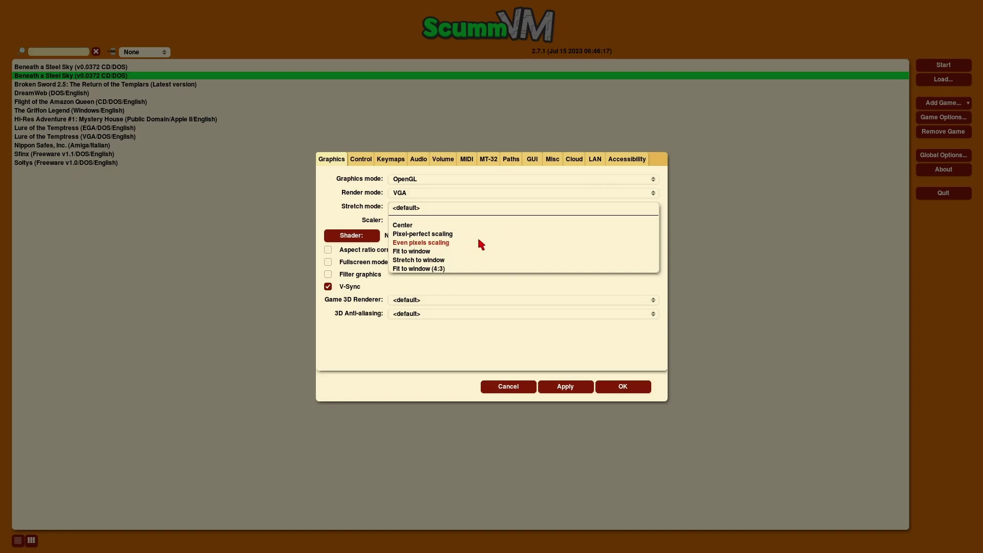
pyautogui.click(437, 260)
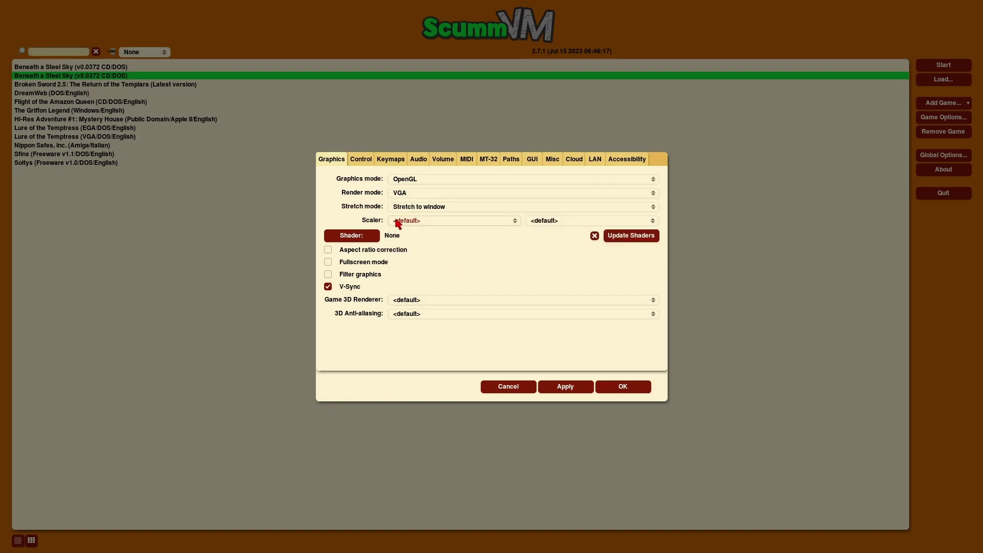
# - Set the scaler to HQ at 3x and check for updated shader packs
pyautogui.click(446, 222)
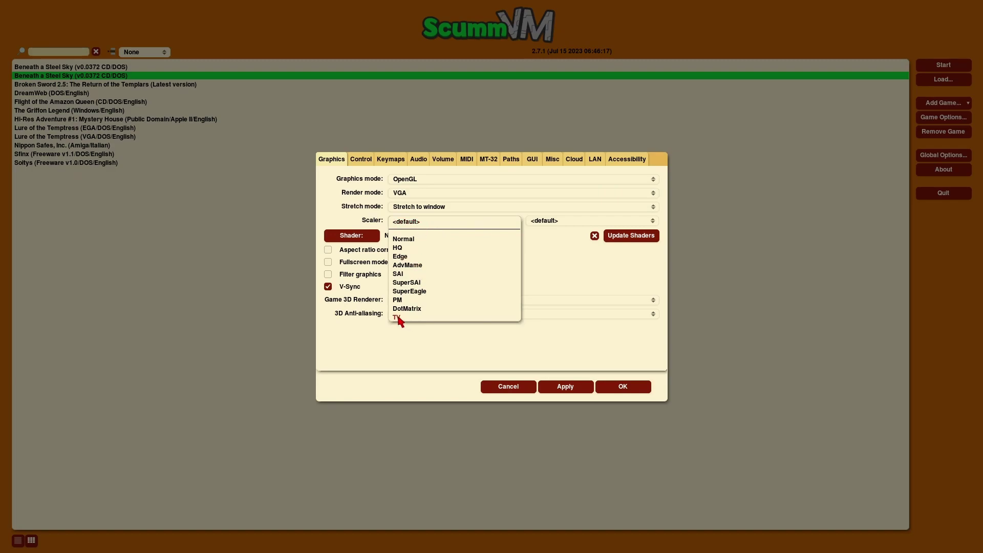
pyautogui.click(407, 247)
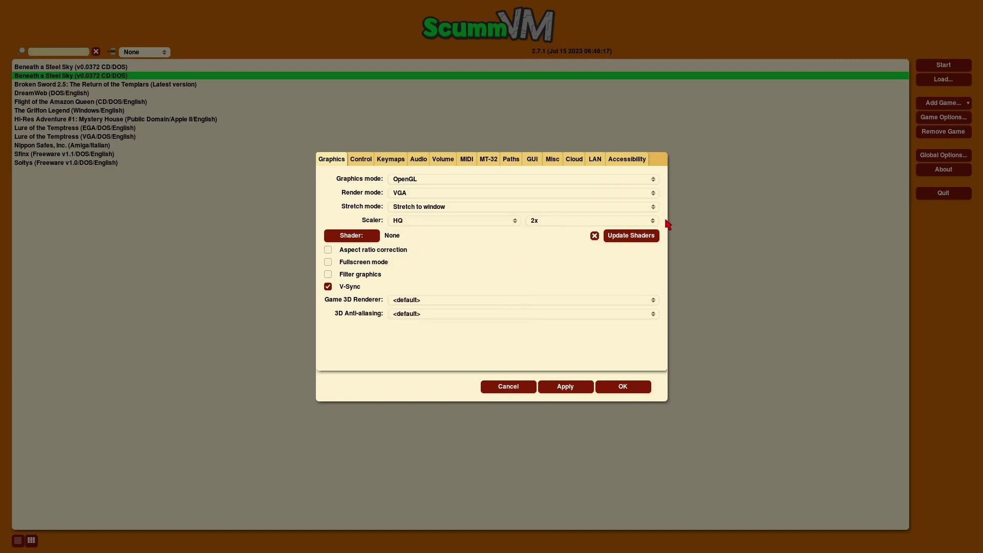
pyautogui.click(634, 220)
pyautogui.click(567, 230)
pyautogui.click(628, 238)
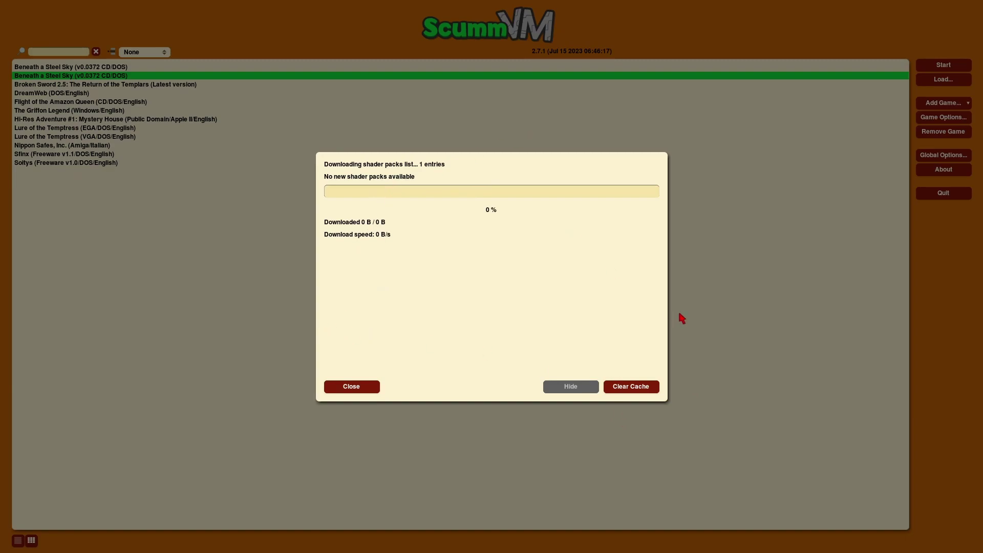
pyautogui.click(361, 389)
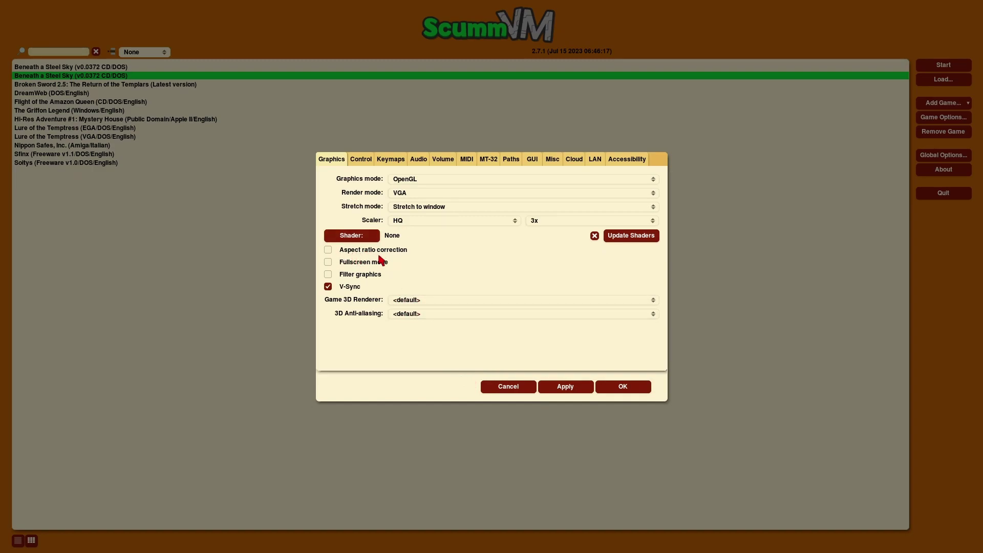
# - Enable fullscreen mode and graphics filtering, set the game 3D renderer to OpenGL with shaders, and apply the global options
pyautogui.click(328, 262)
pyautogui.click(327, 274)
pyautogui.click(455, 302)
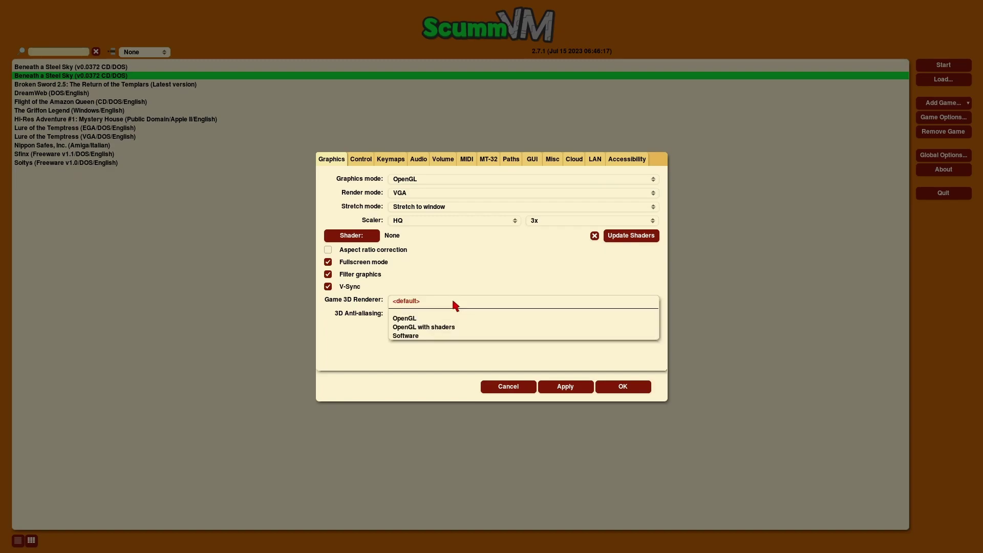
pyautogui.click(428, 329)
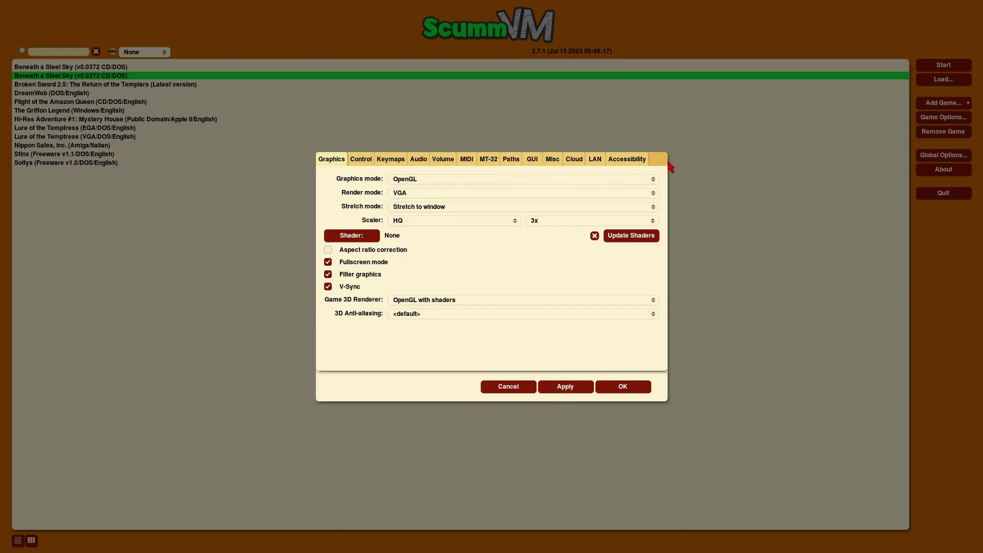
pyautogui.click(568, 392)
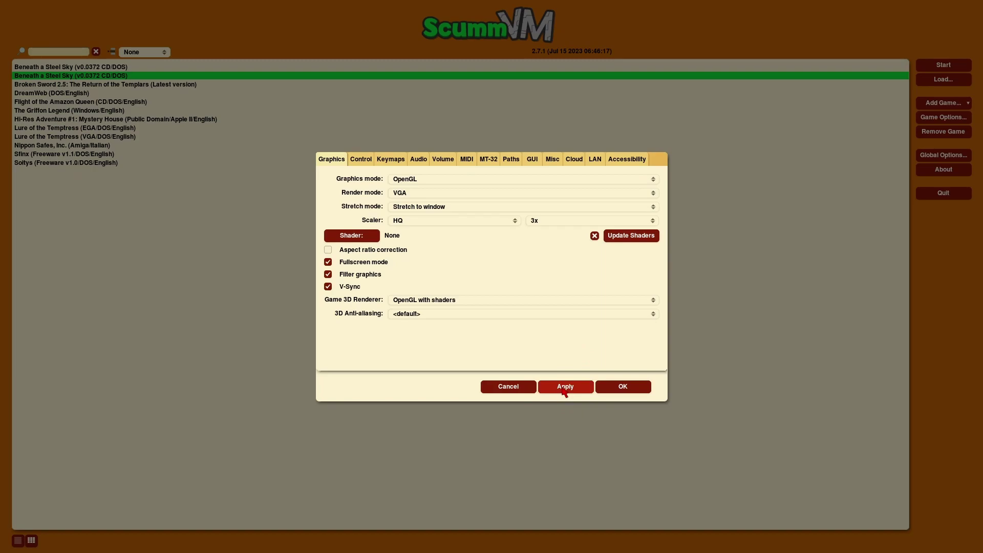
pyautogui.click(618, 388)
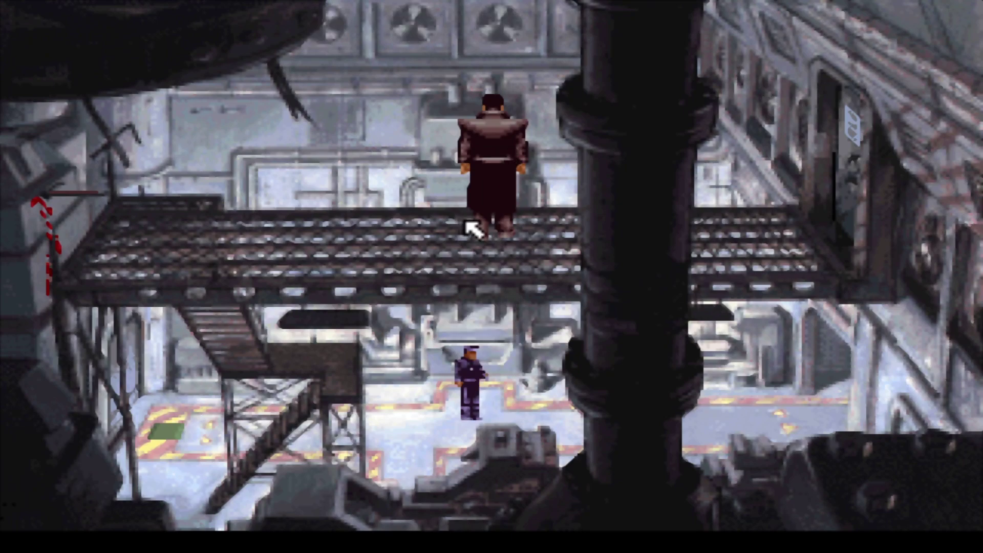
# - Open the control panel of the running Beneath a Steel Sky game and quit to DOS
pyautogui.press('F5')
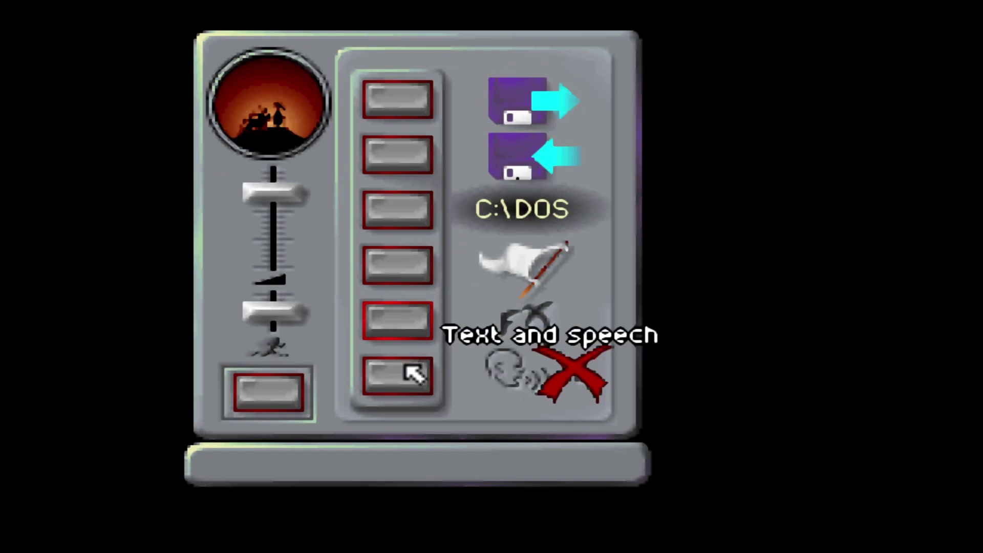
pyautogui.click(426, 216)
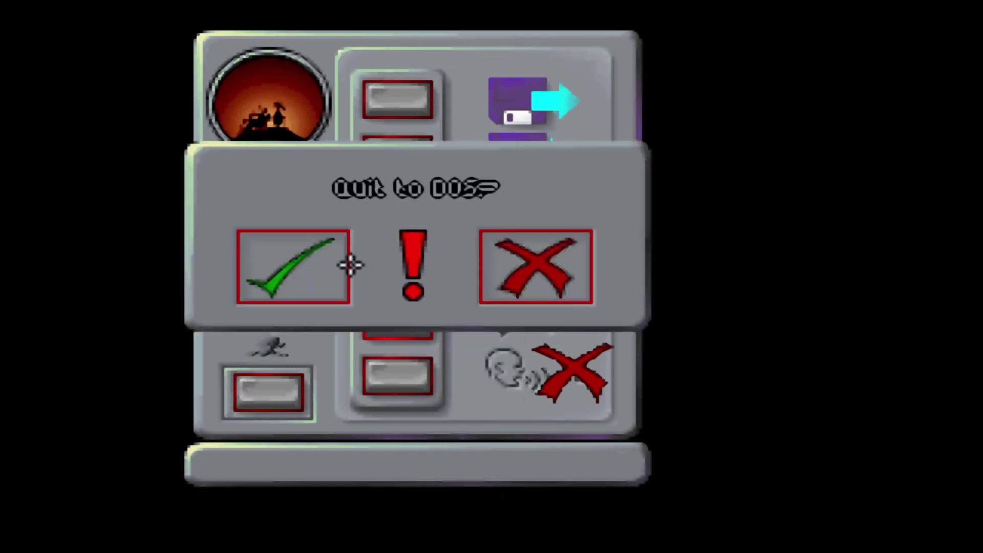
pyautogui.click(294, 269)
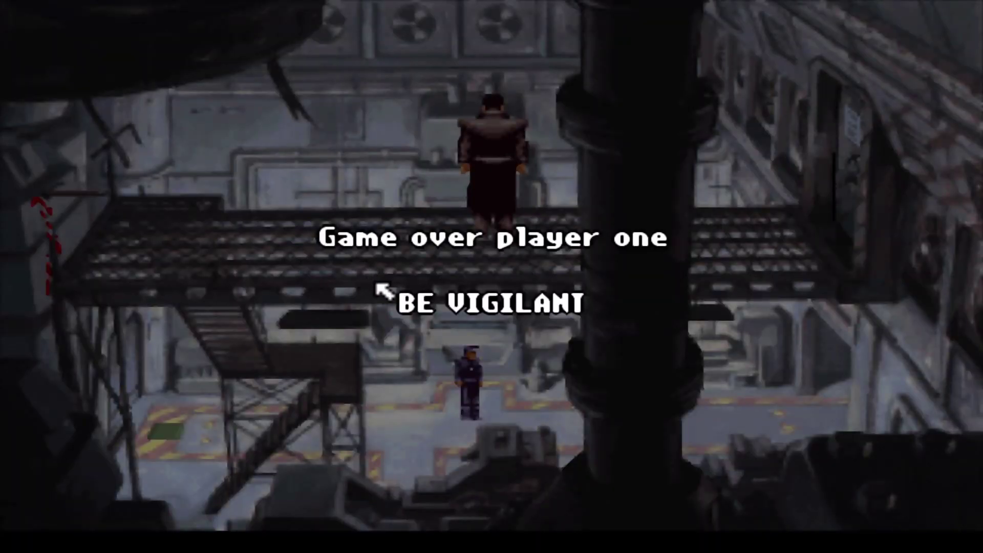